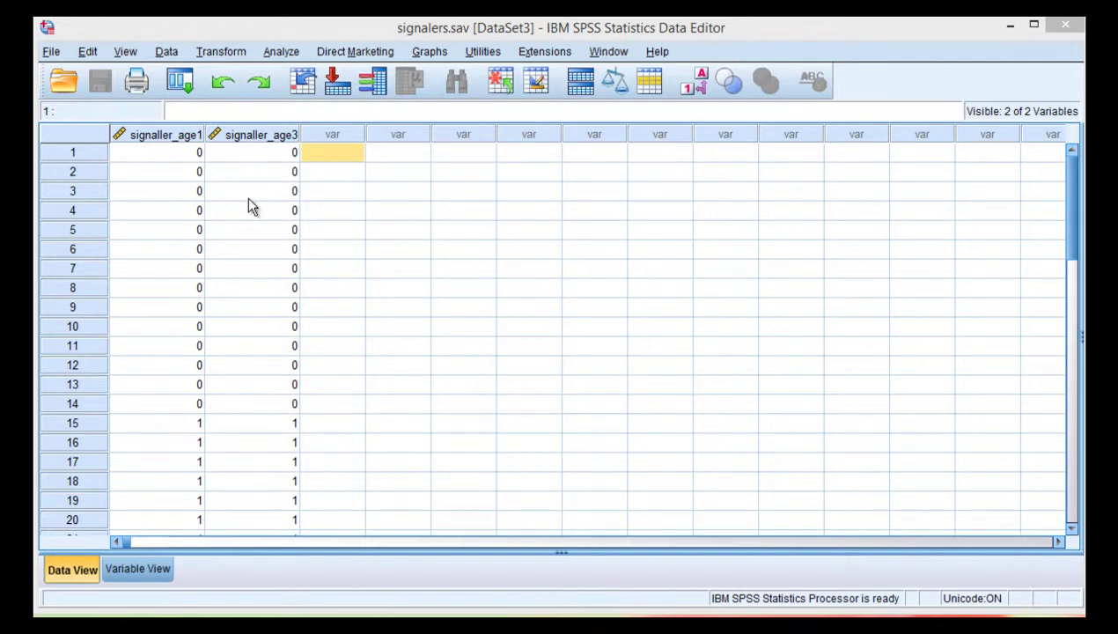
# Inspect the signaller_age1 and signaller_age3 data columns in Data View
pyautogui.click(253, 154)
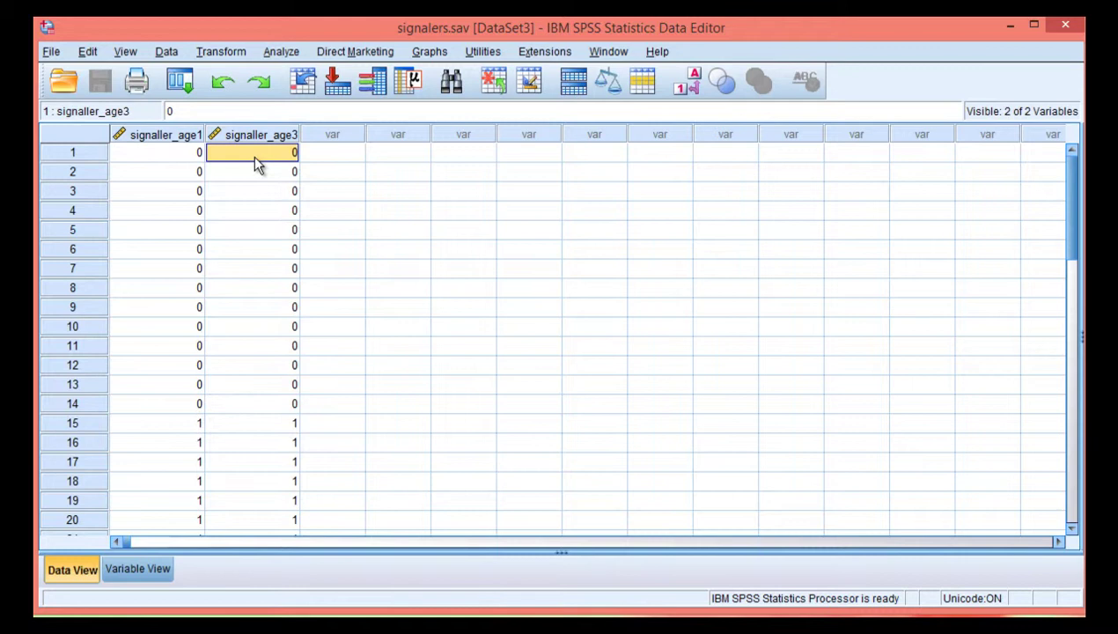
pyautogui.click(184, 136)
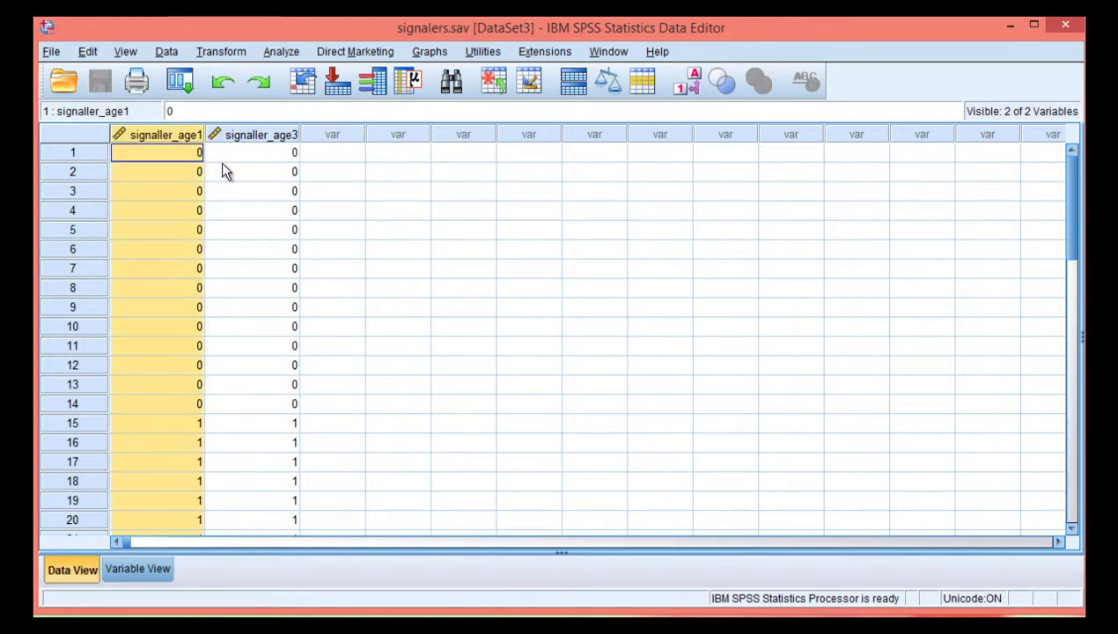
pyautogui.click(268, 134)
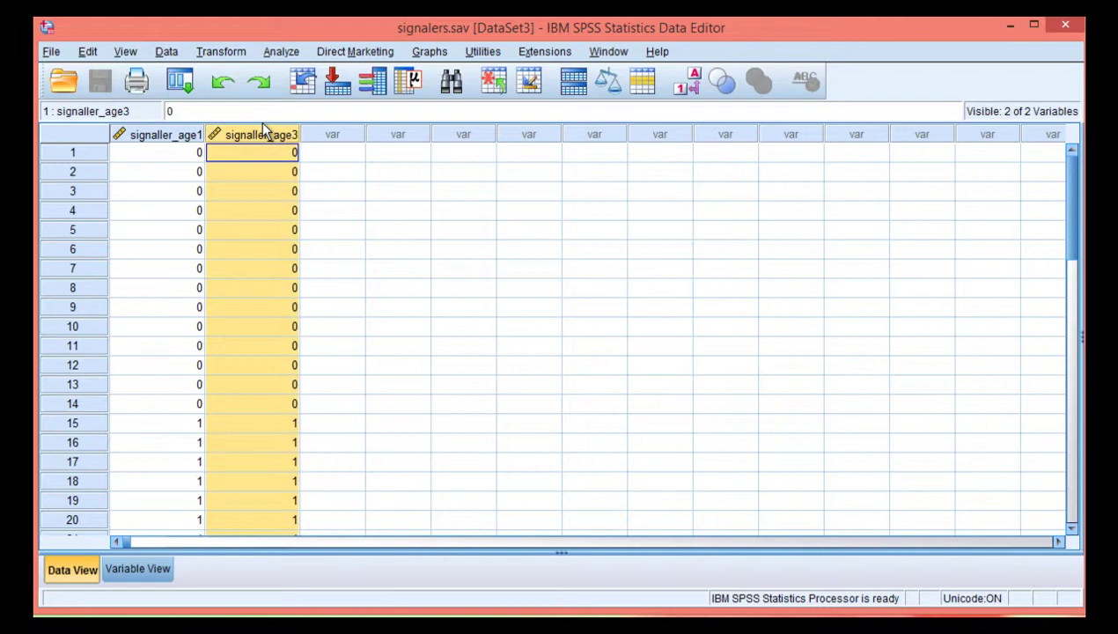
pyautogui.click(183, 151)
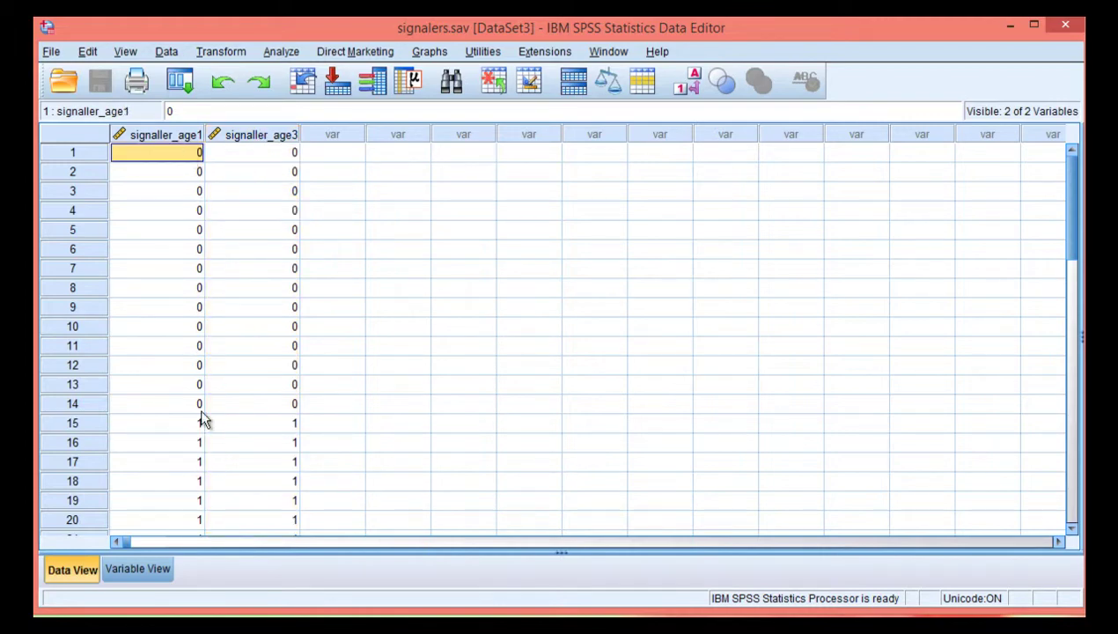
# Check signaller_age1's value labels: 0 = self-soothers, 1 = signallers
pyautogui.click(138, 569)
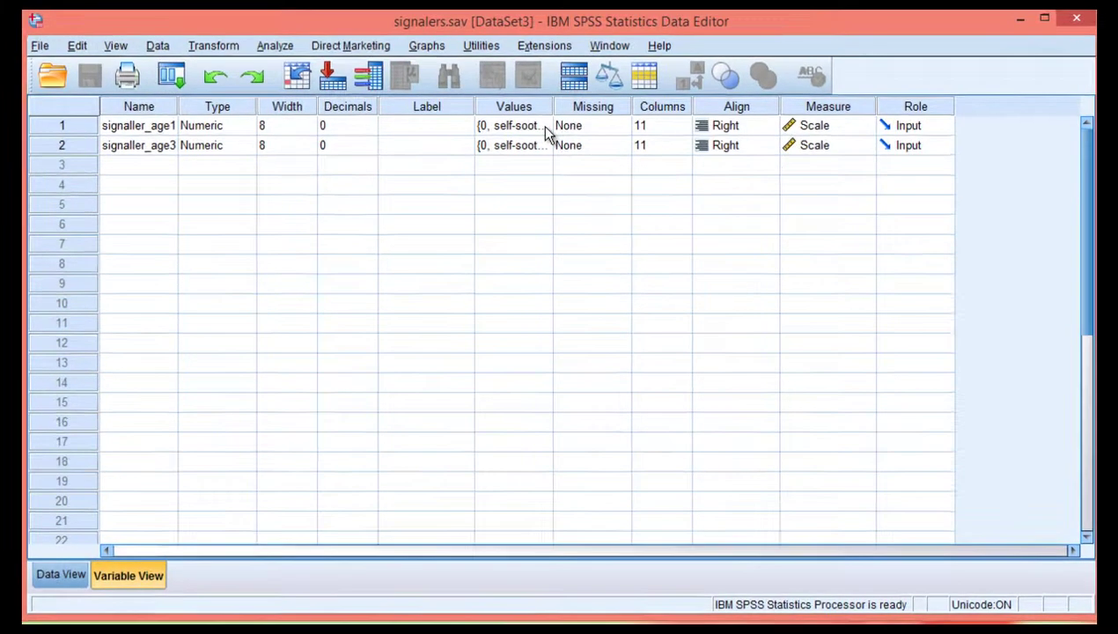
pyautogui.click(543, 128)
pyautogui.click(451, 286)
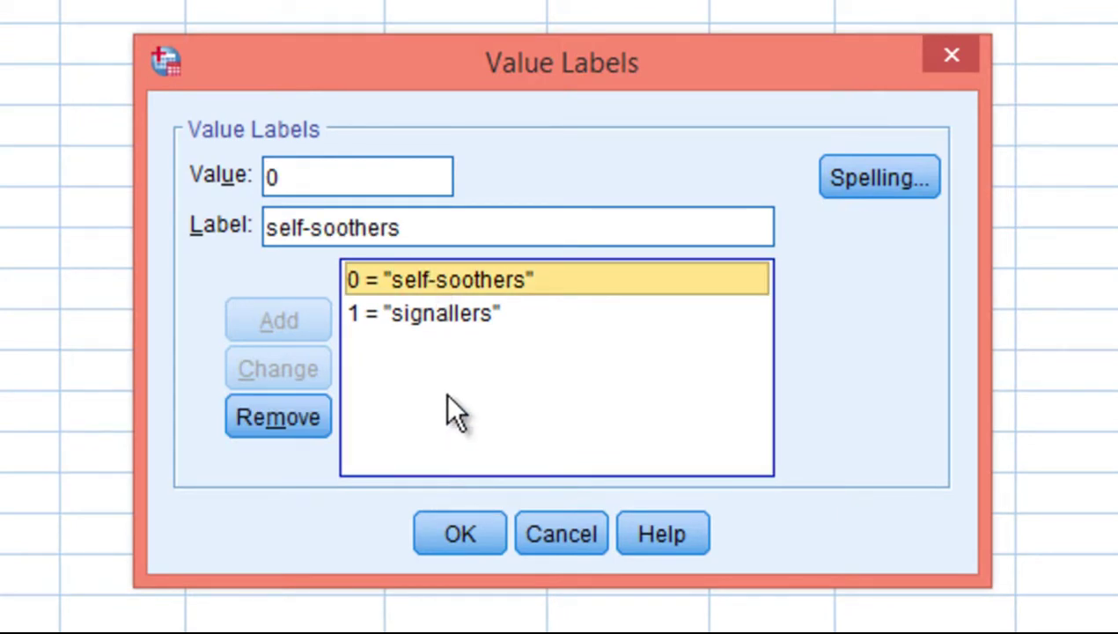
pyautogui.click(438, 316)
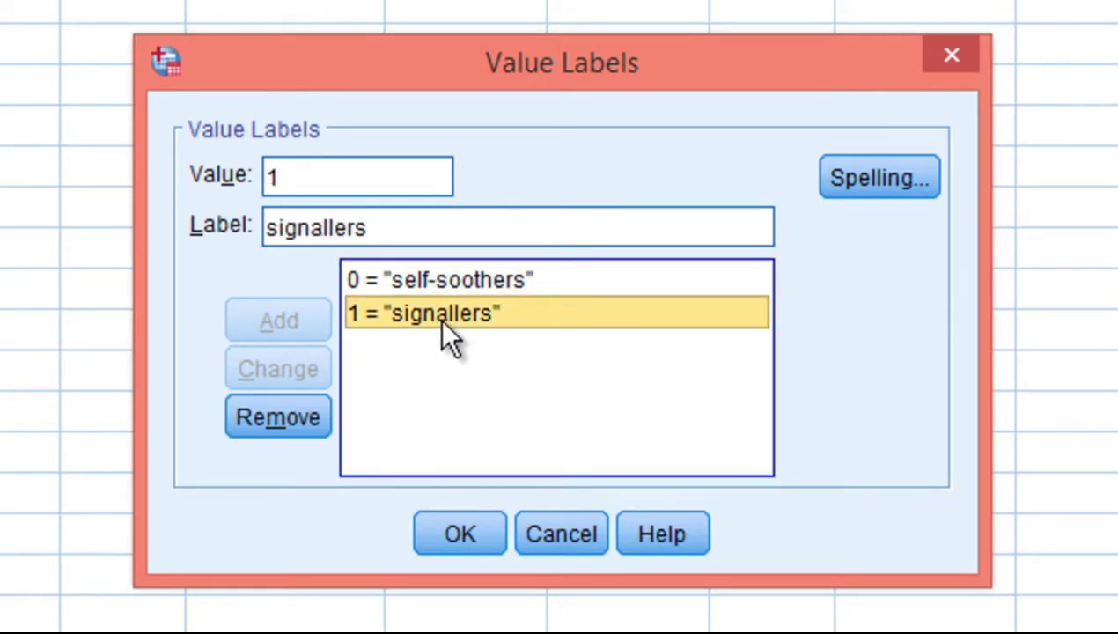
pyautogui.click(972, 59)
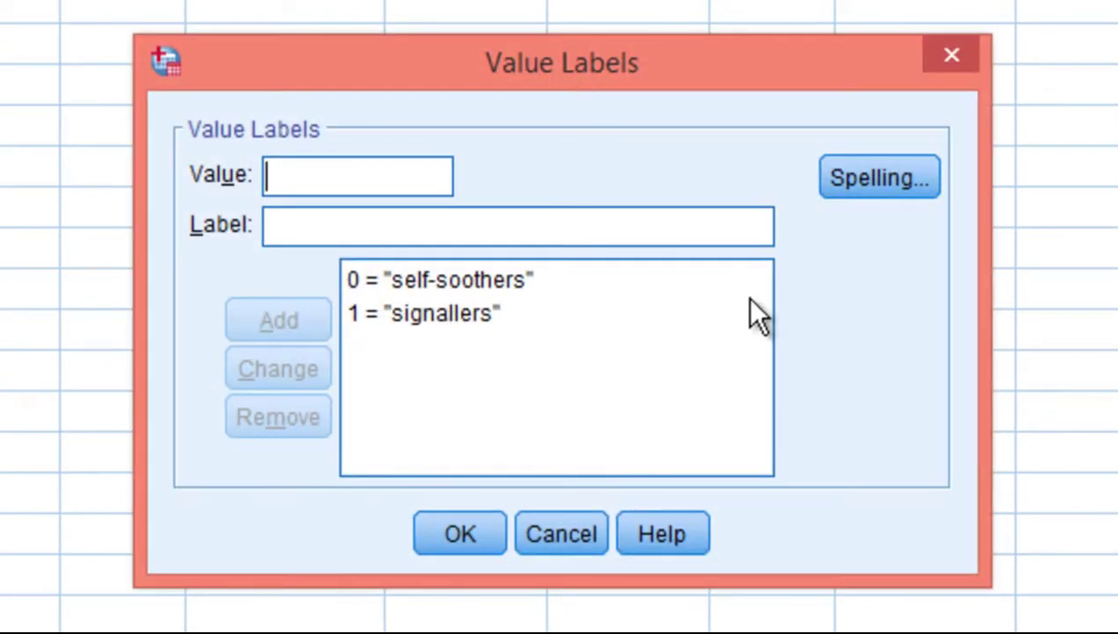
pyautogui.click(429, 280)
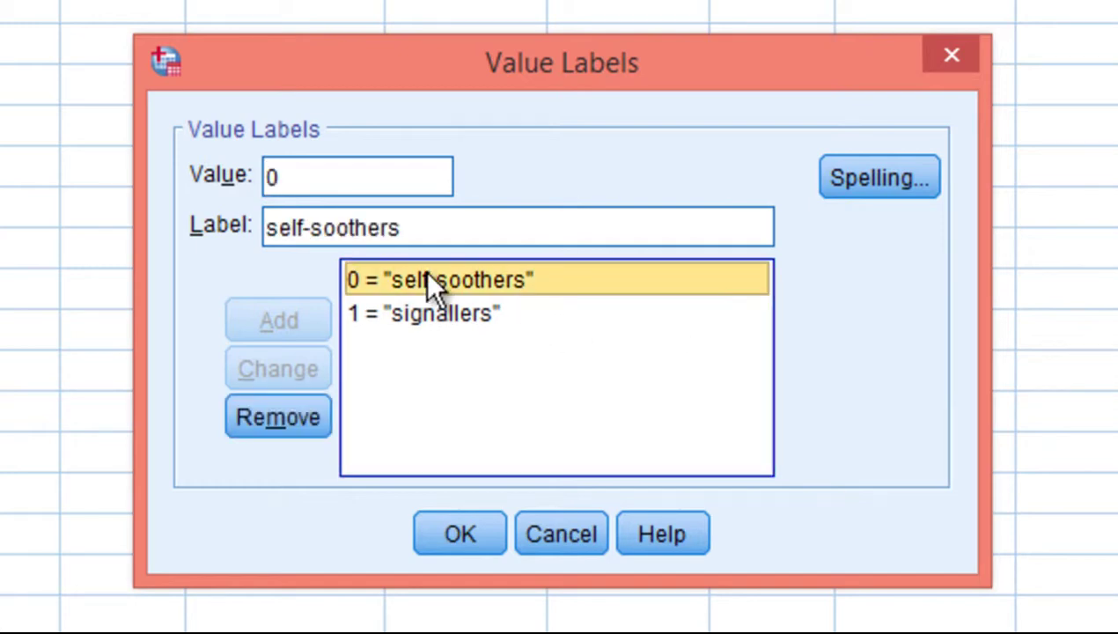
pyautogui.click(451, 320)
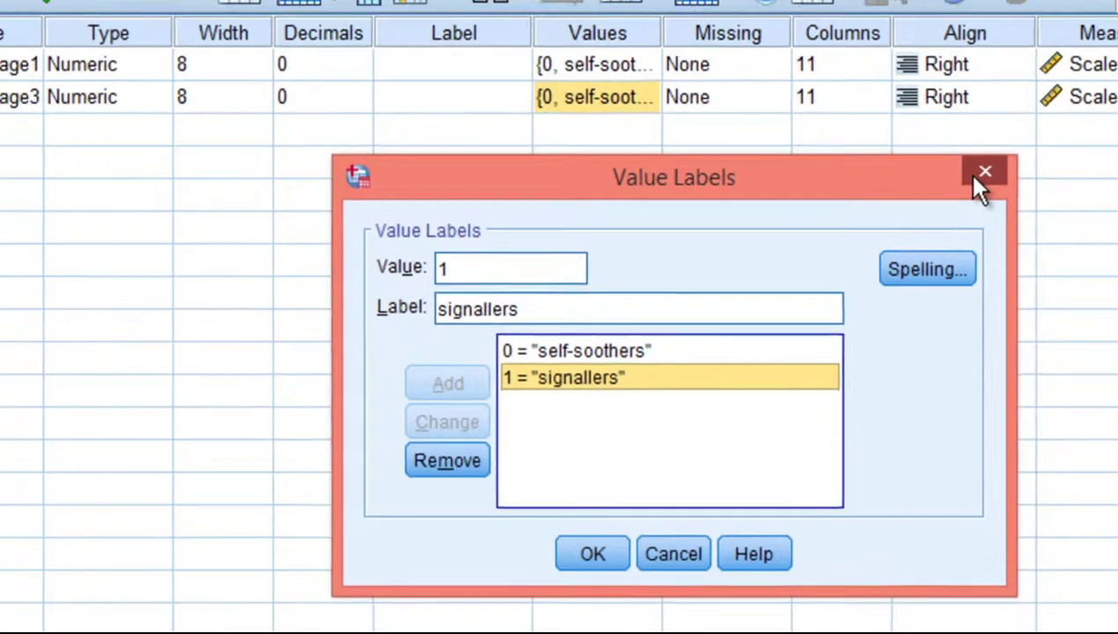
pyautogui.click(952, 56)
pyautogui.hotkey('ctrl', 't')
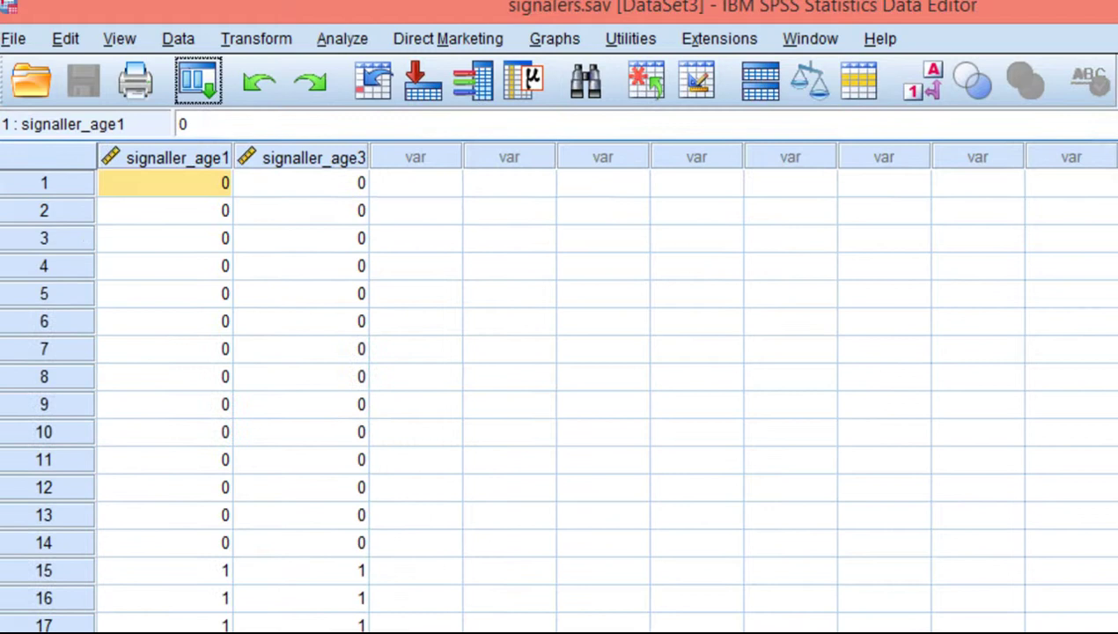
# Bring up the Two-Related-Samples Tests dialog from the Analyze menu
pyautogui.click(355, 35)
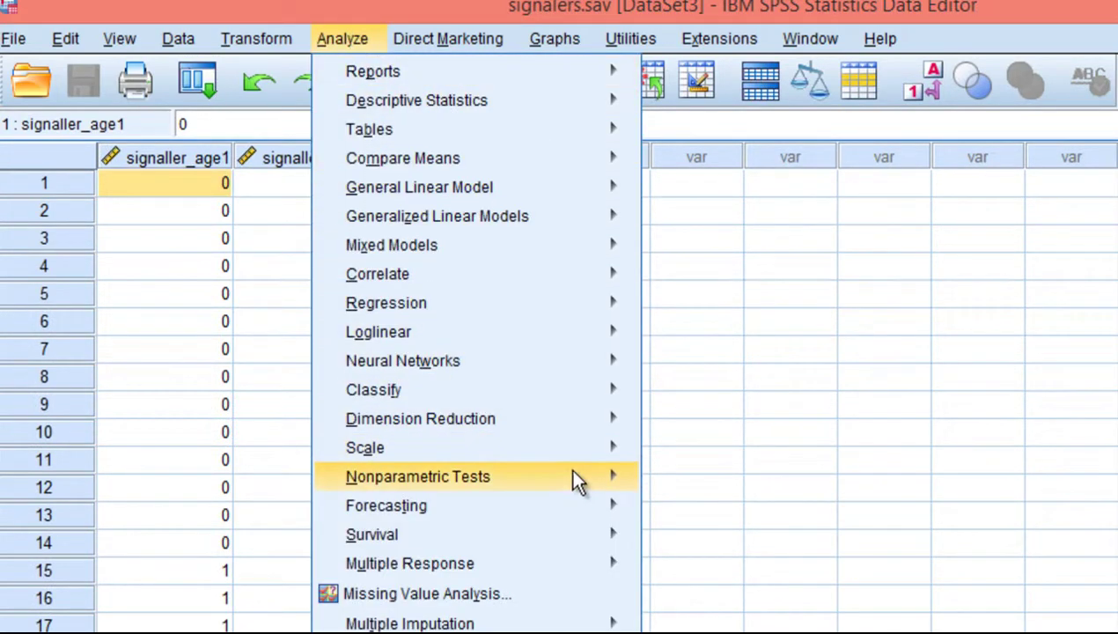
pyautogui.moveTo(570, 473)
pyautogui.moveTo(740, 574)
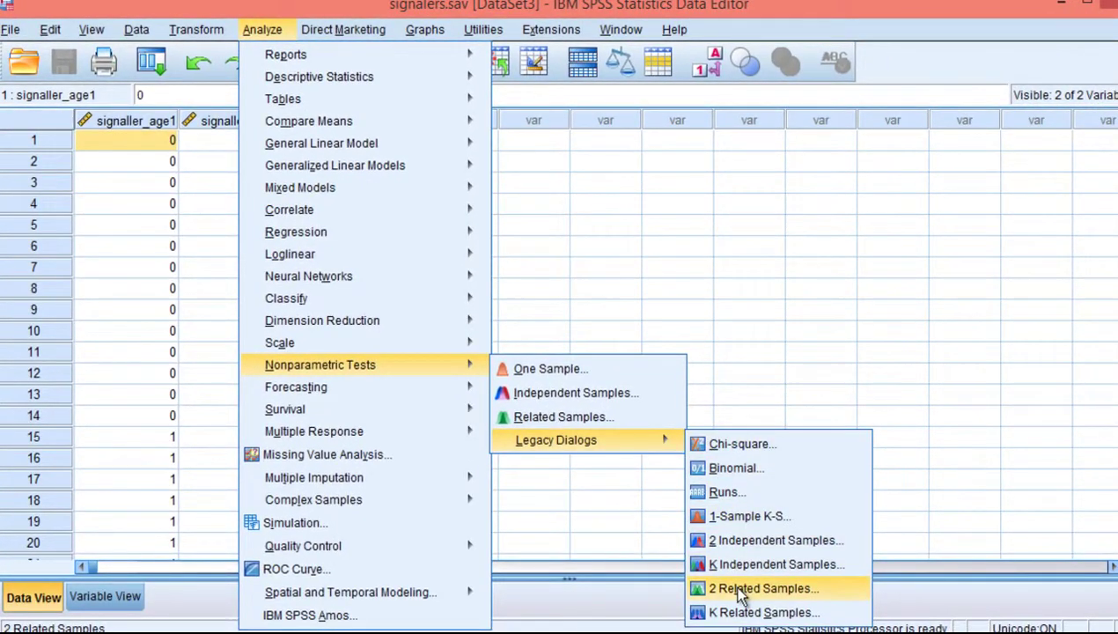
pyautogui.click(739, 597)
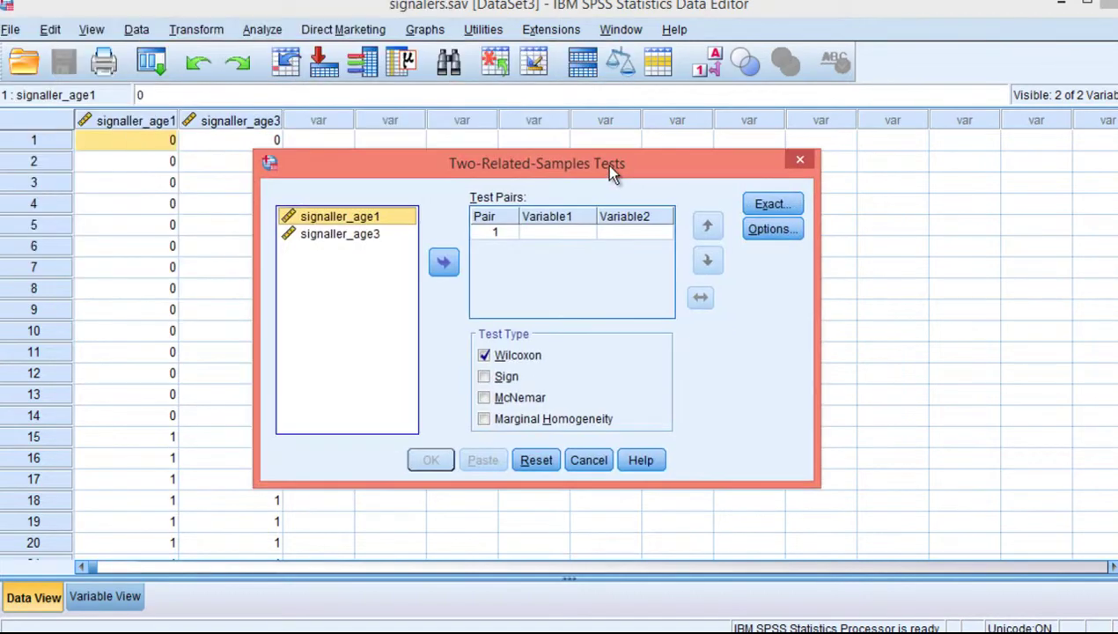
pyautogui.moveTo(605, 164); pyautogui.dragTo(629, 159)
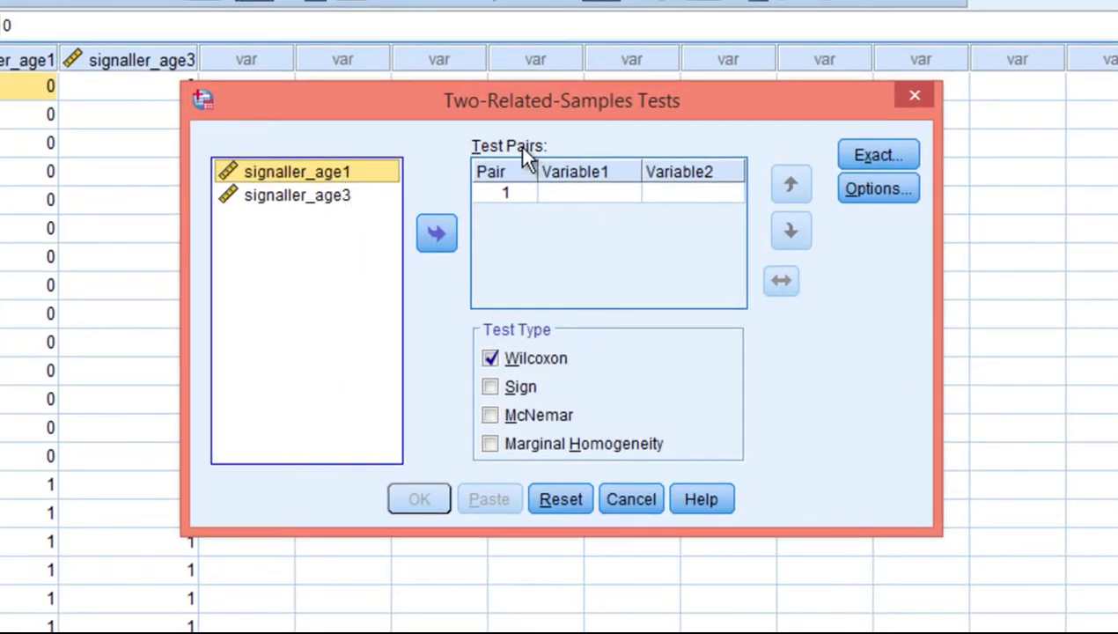
# Pair signaller_age1 with signaller_age3 and choose McNemar instead of Wilcoxon
pyautogui.click(590, 195)
pyautogui.click(691, 194)
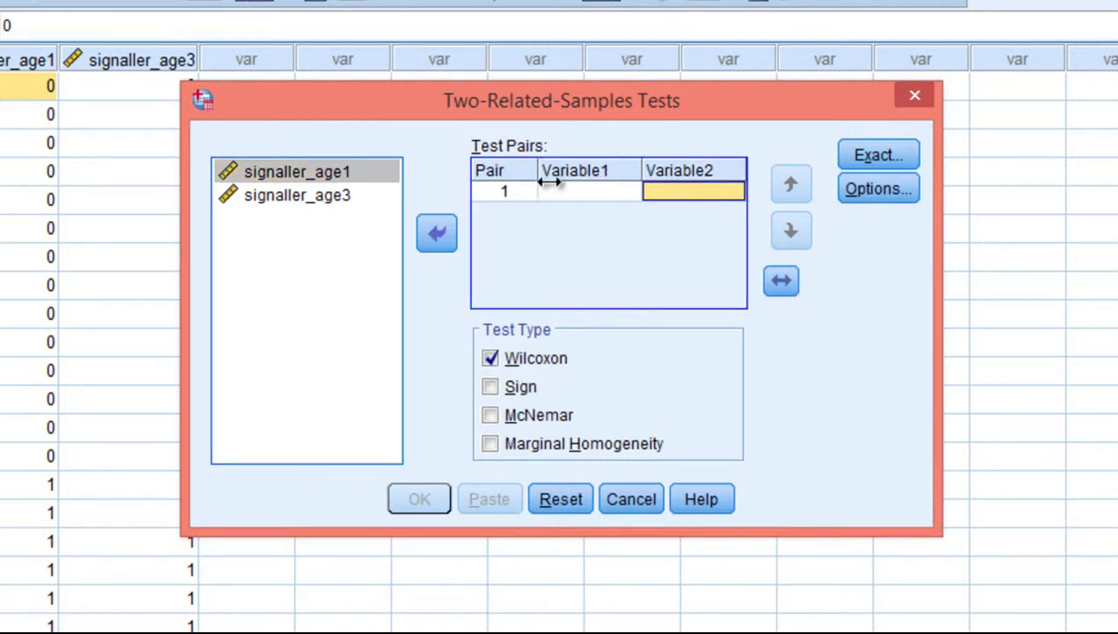
pyautogui.click(315, 175)
pyautogui.click(438, 233)
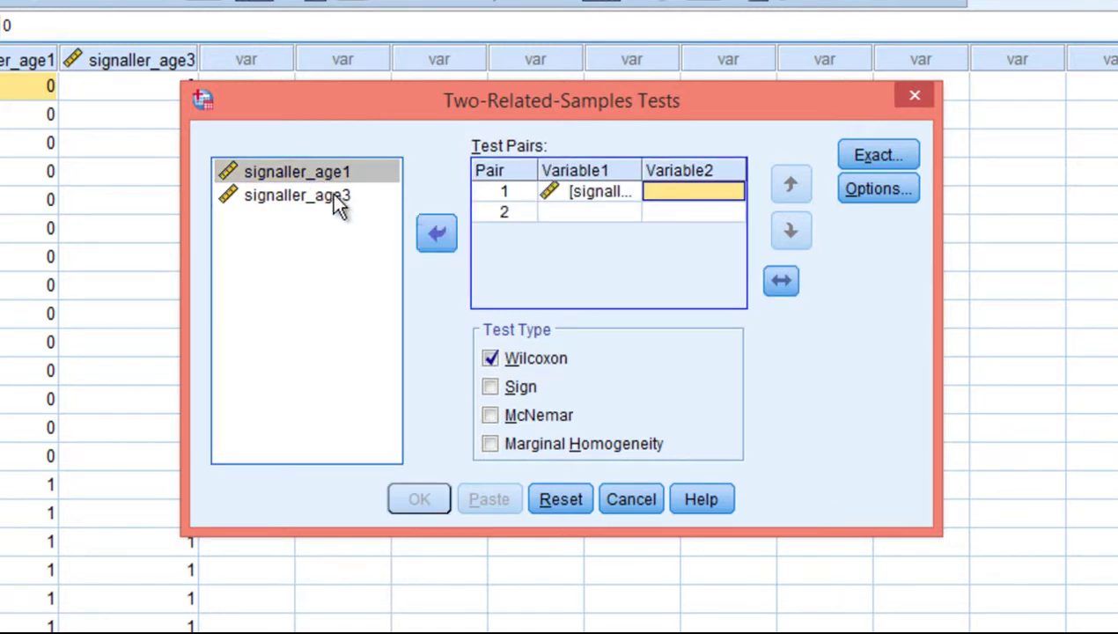
pyautogui.click(339, 201)
pyautogui.click(438, 234)
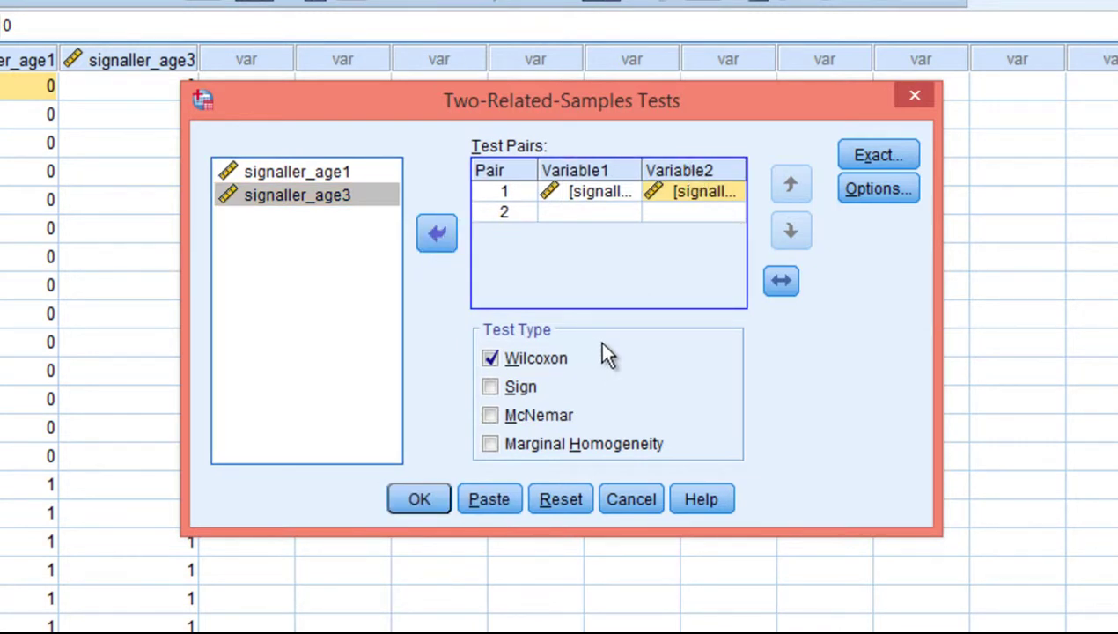
pyautogui.click(542, 366)
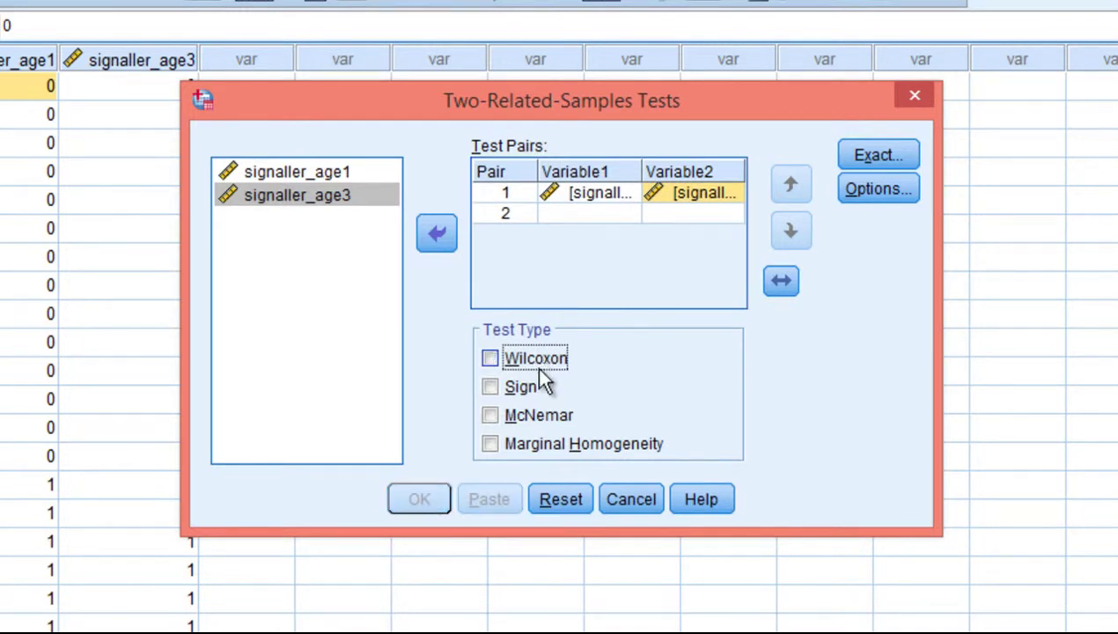
pyautogui.click(532, 413)
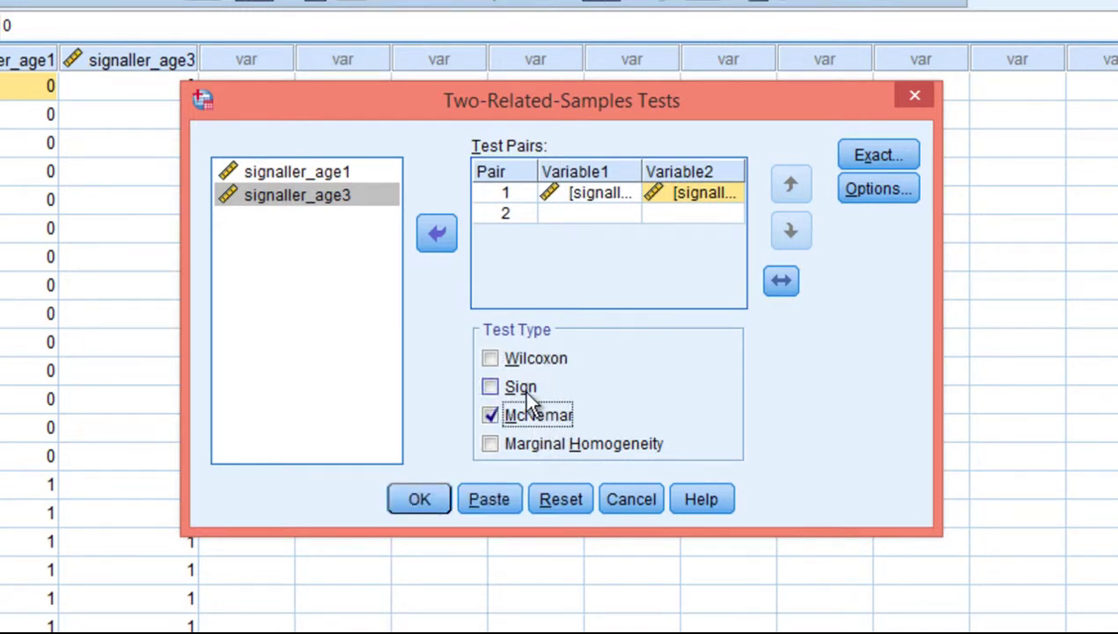
pyautogui.click(434, 500)
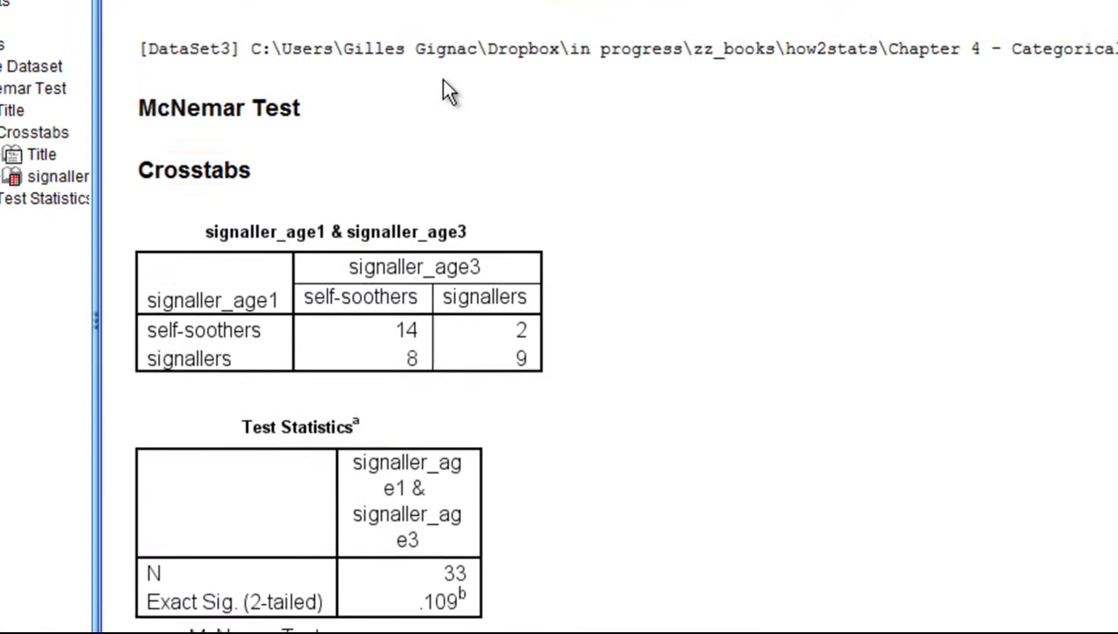
pyautogui.scroll(-2, 751, 280)
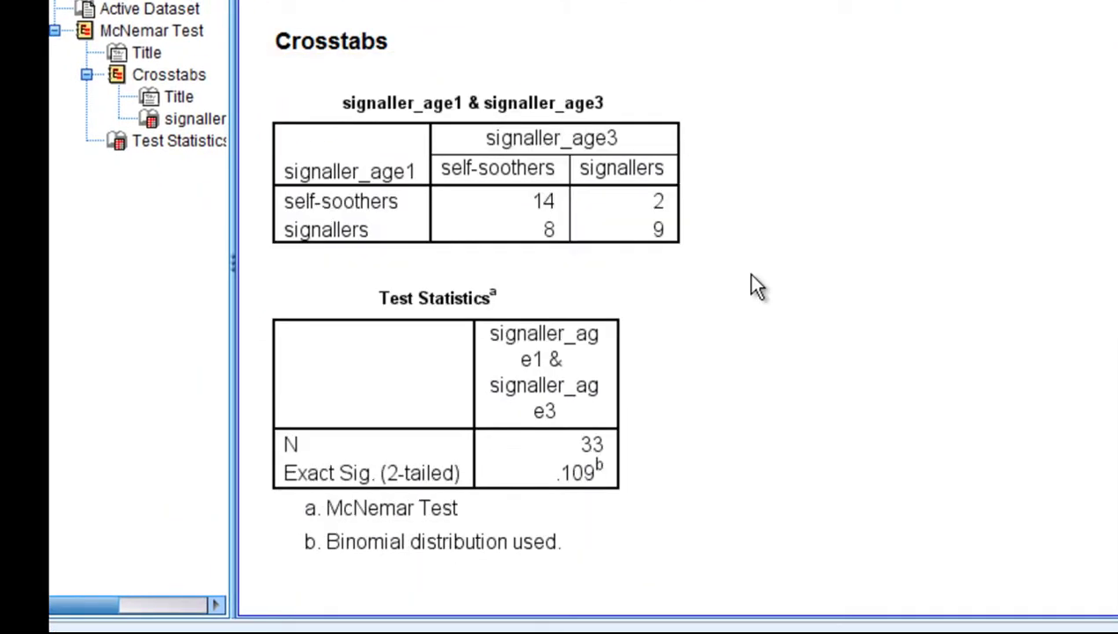
pyautogui.click(594, 224)
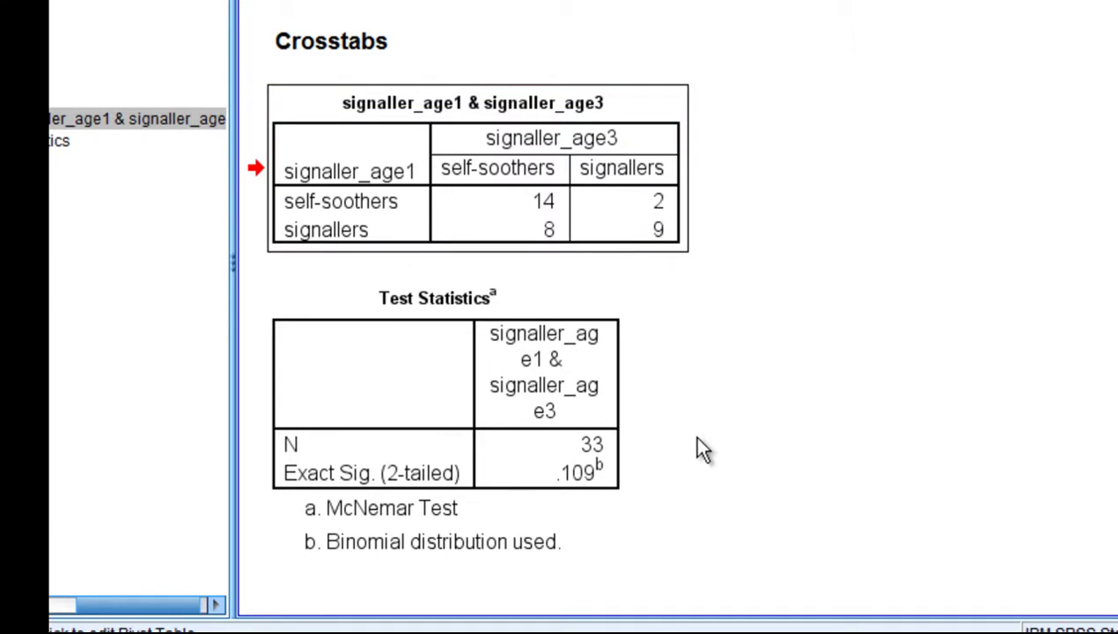
pyautogui.click(591, 384)
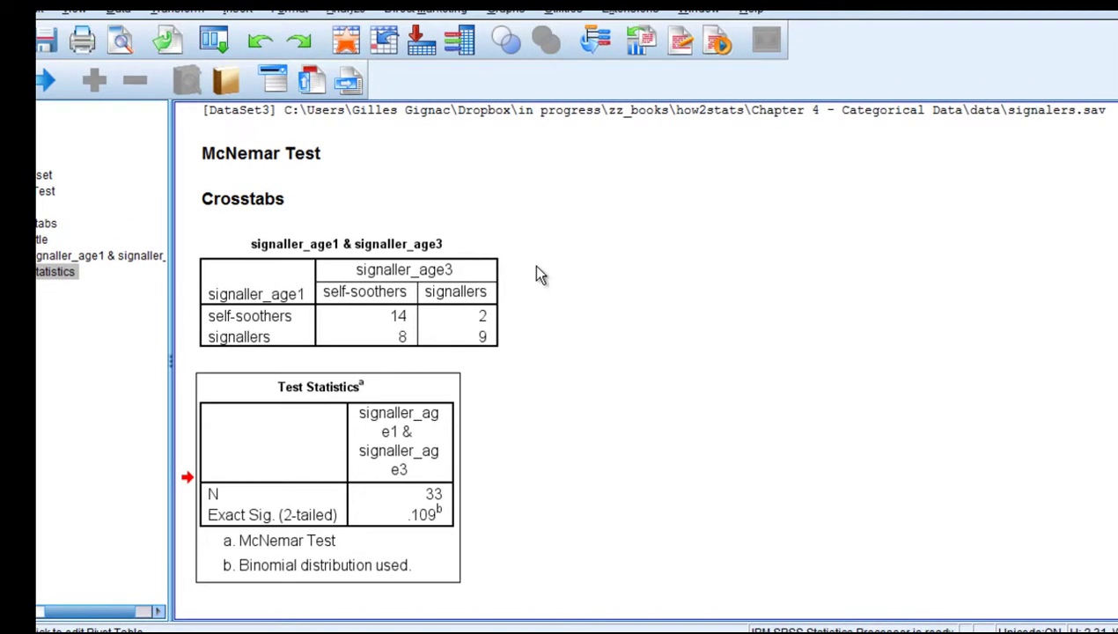
# Run Frequencies on signaller_age1 and signaller_age3
pyautogui.click(348, 11)
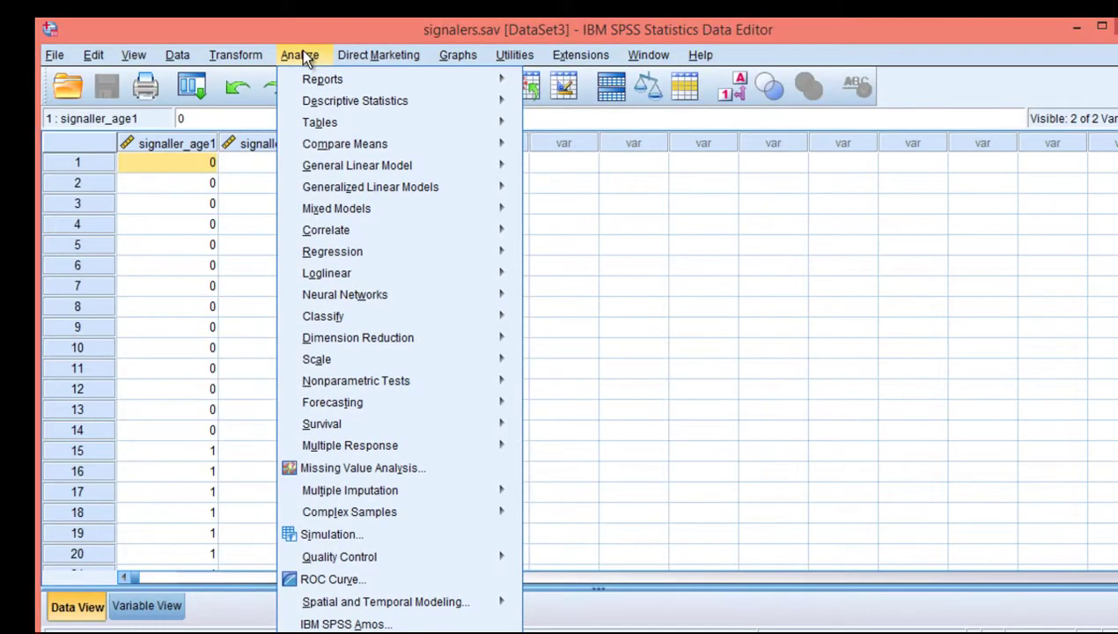
pyautogui.moveTo(340, 100)
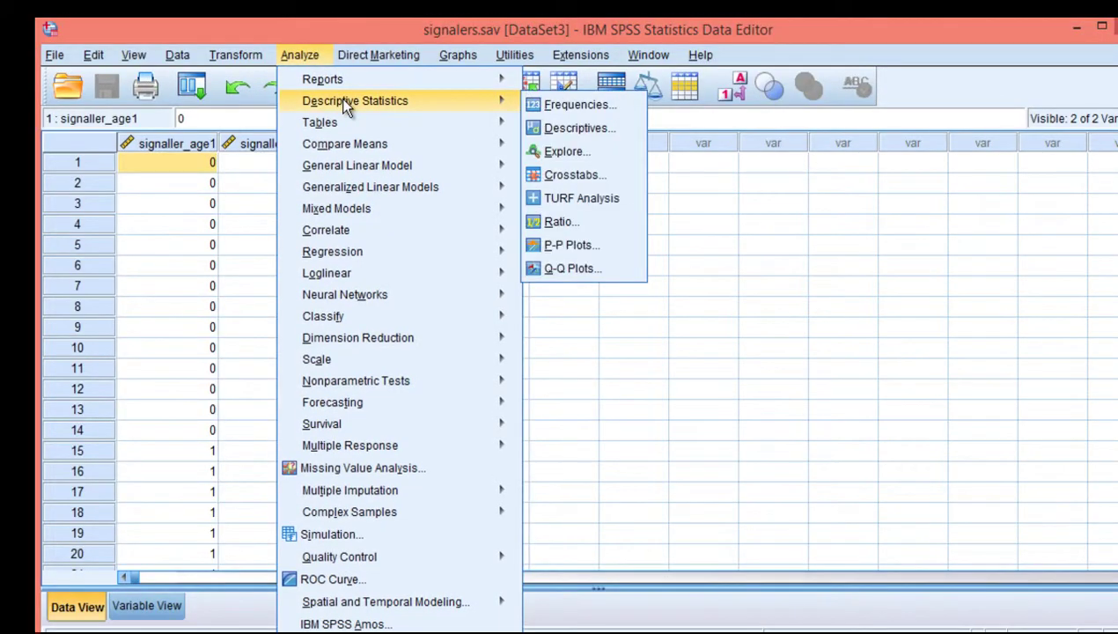
pyautogui.click(592, 111)
pyautogui.moveTo(321, 63); pyautogui.dragTo(487, 64)
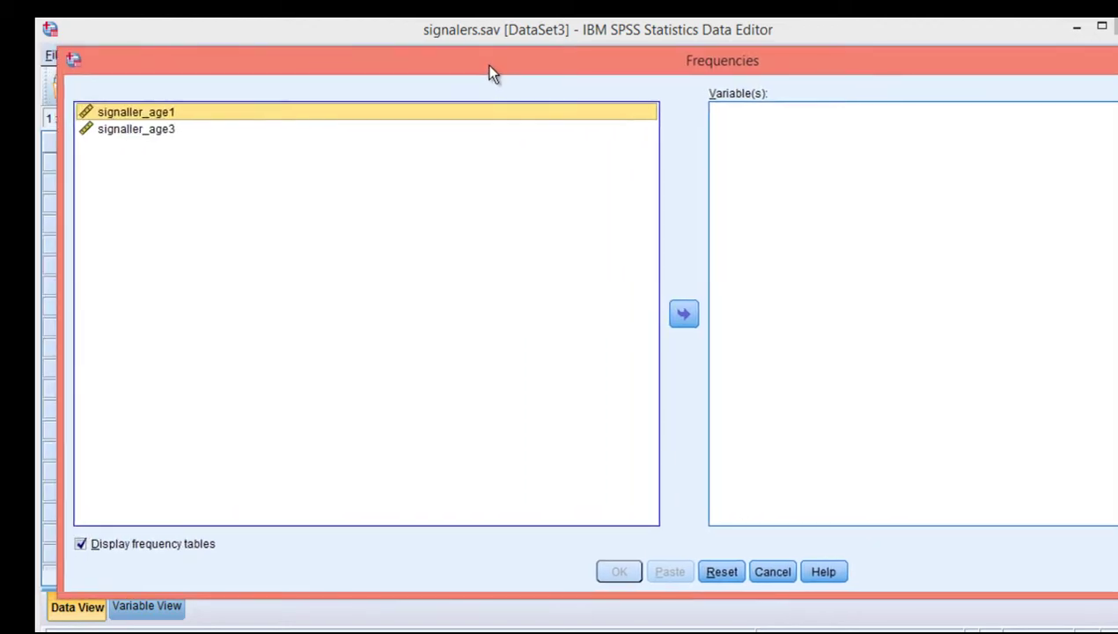
pyautogui.keyDown('shift'); pyautogui.click(174, 137); pyautogui.keyUp('shift')
pyautogui.click(684, 315)
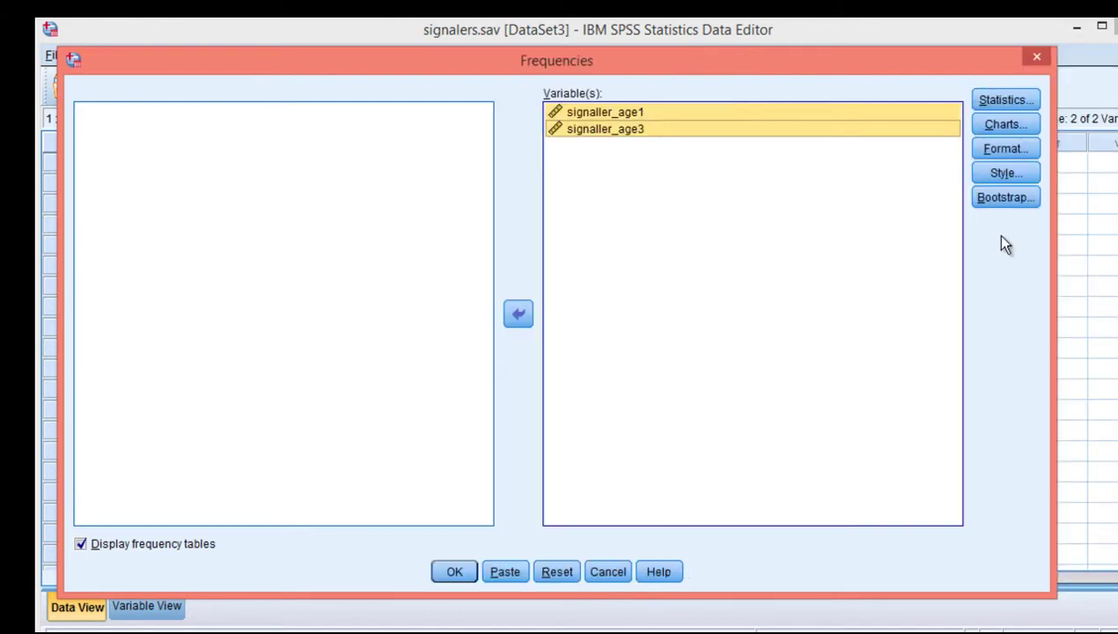
pyautogui.click(450, 573)
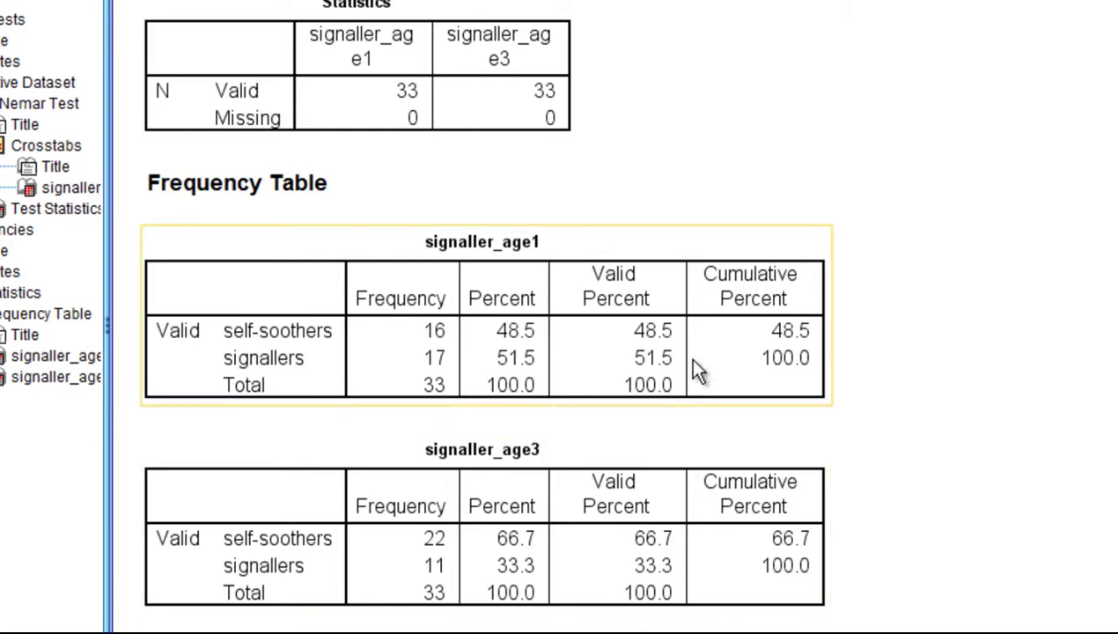
pyautogui.scroll(5, 688, 357)
pyautogui.scroll(3, 616, 352)
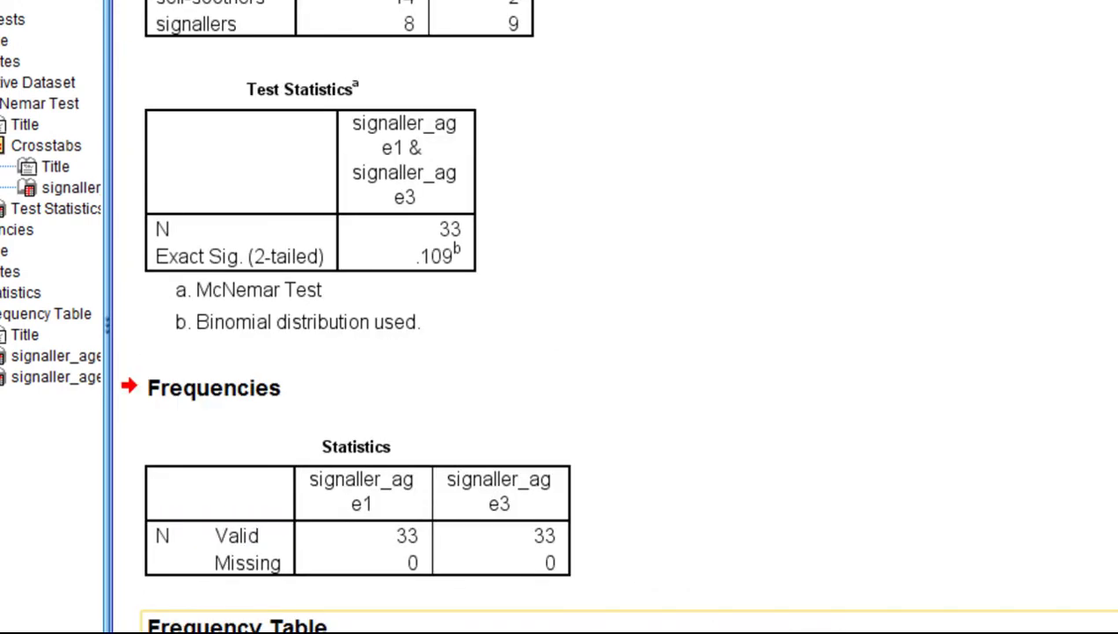
pyautogui.click(385, 222)
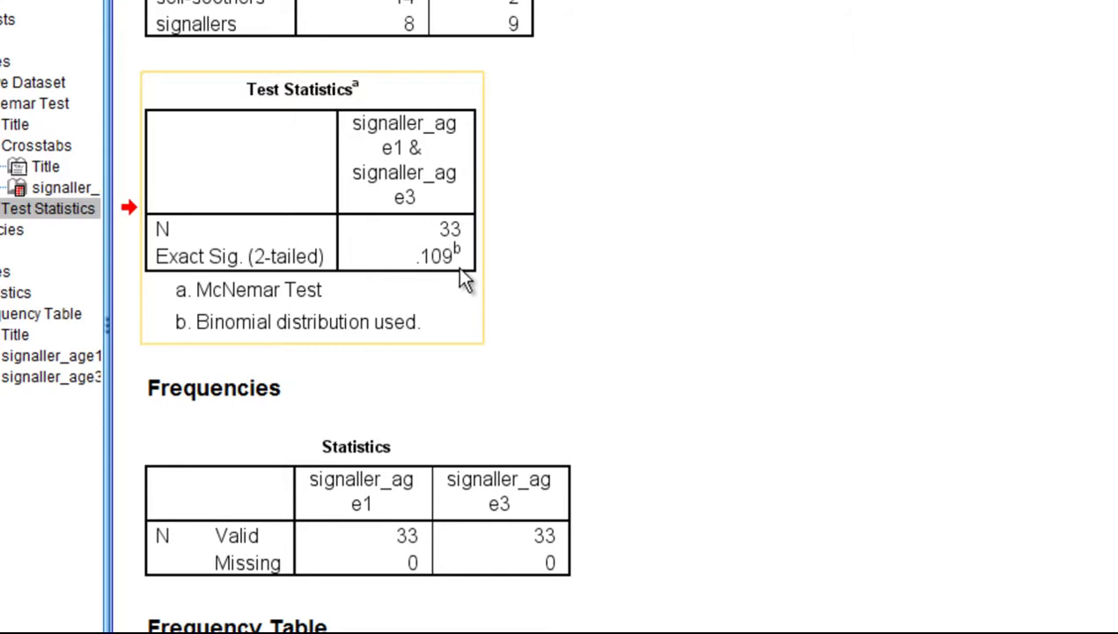
pyautogui.scroll(-5, 689, 398)
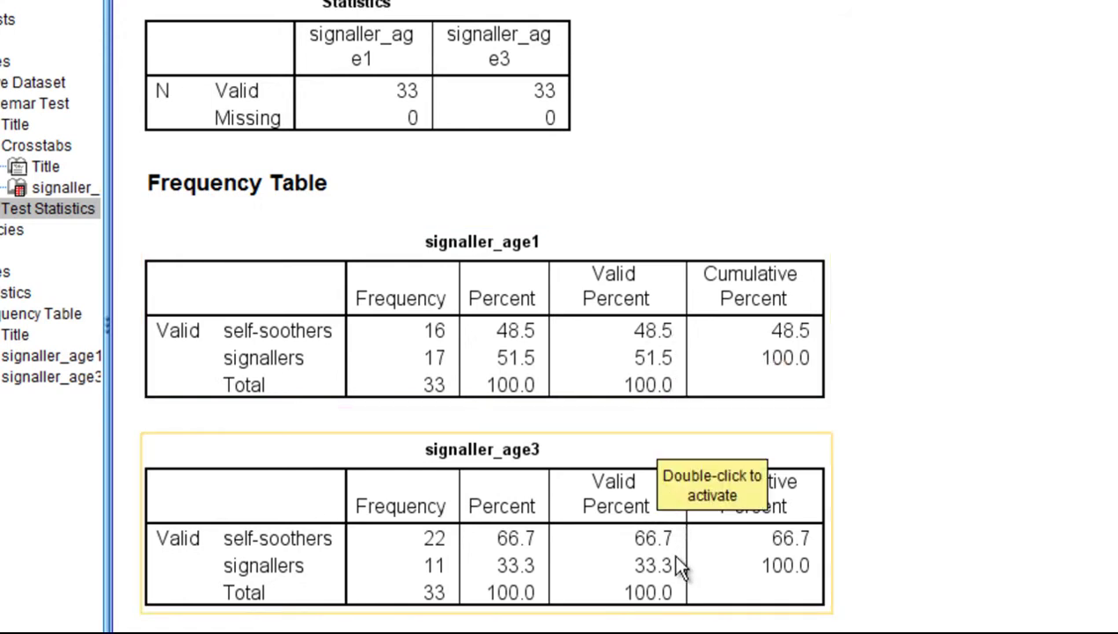
pyautogui.click(1070, 513)
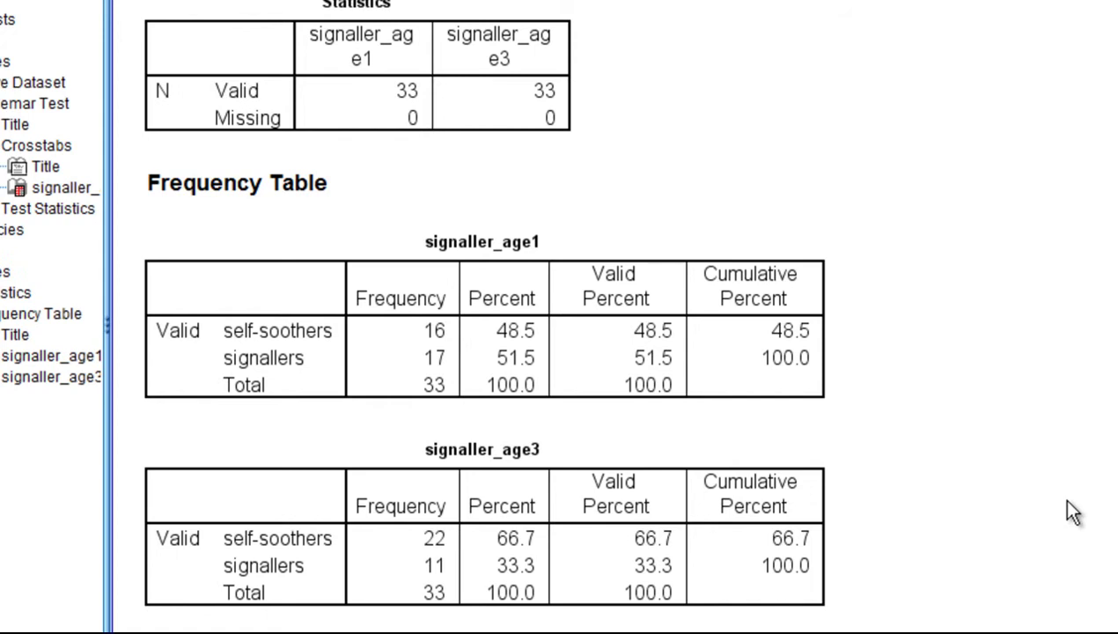